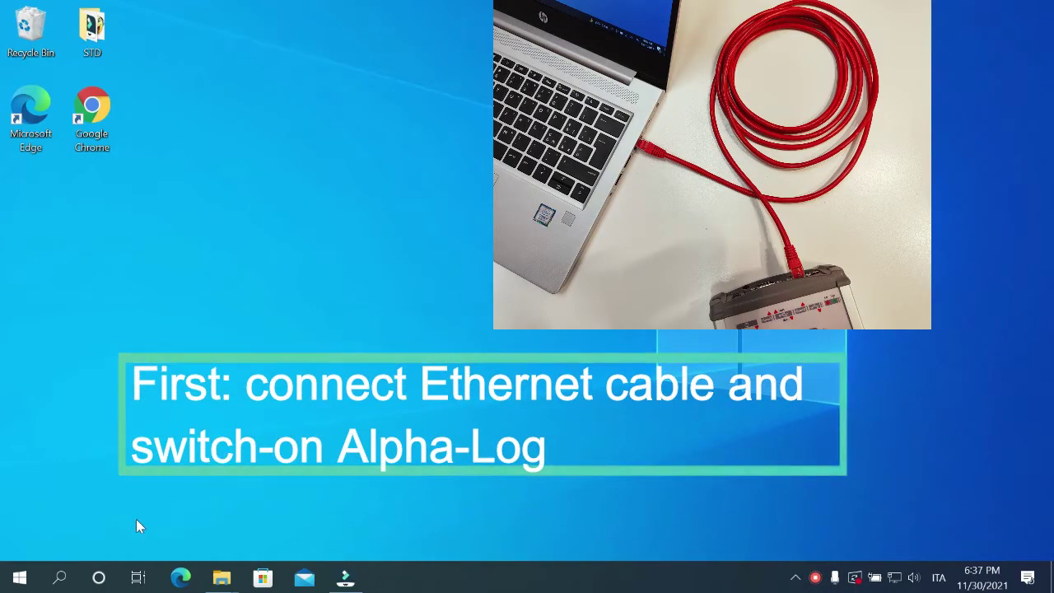
# - Search 'co' to reach Control Panel, then open Ethernet Status from Network and Sharing Center
pyautogui.click(59, 577)
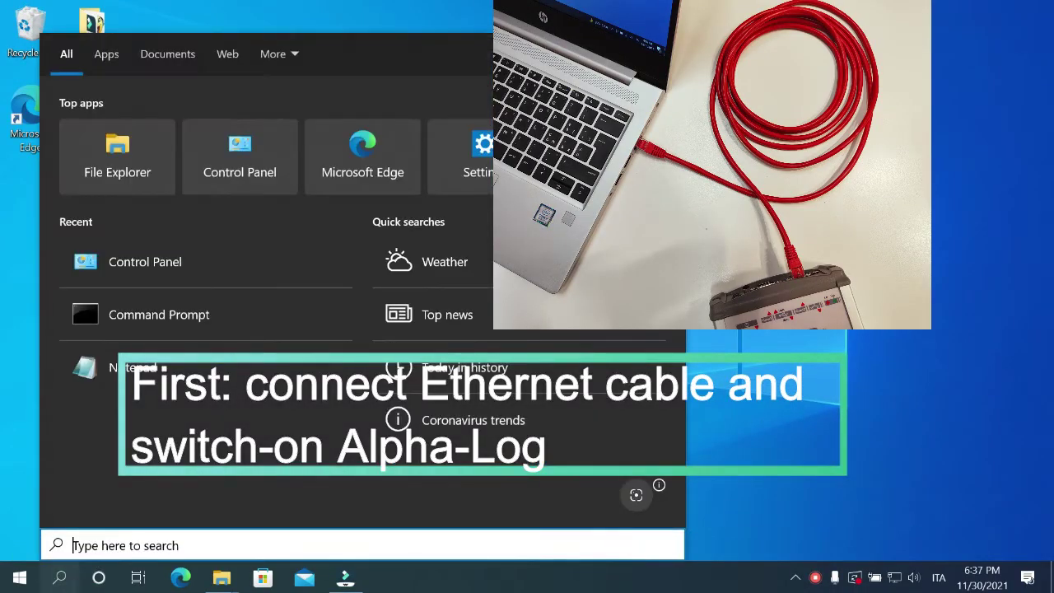
pyautogui.write('co')
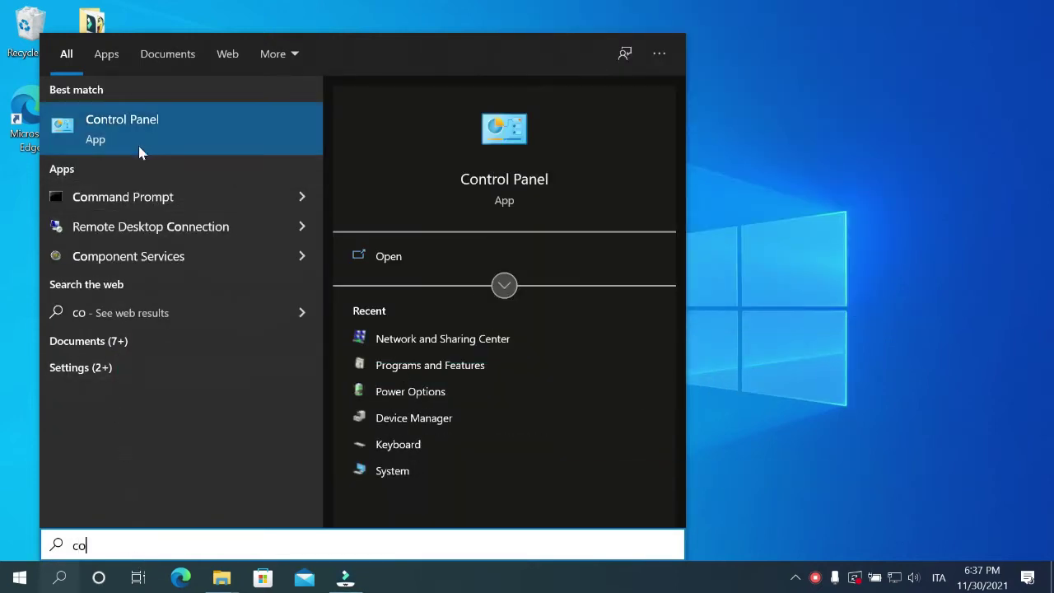
pyautogui.click(141, 140)
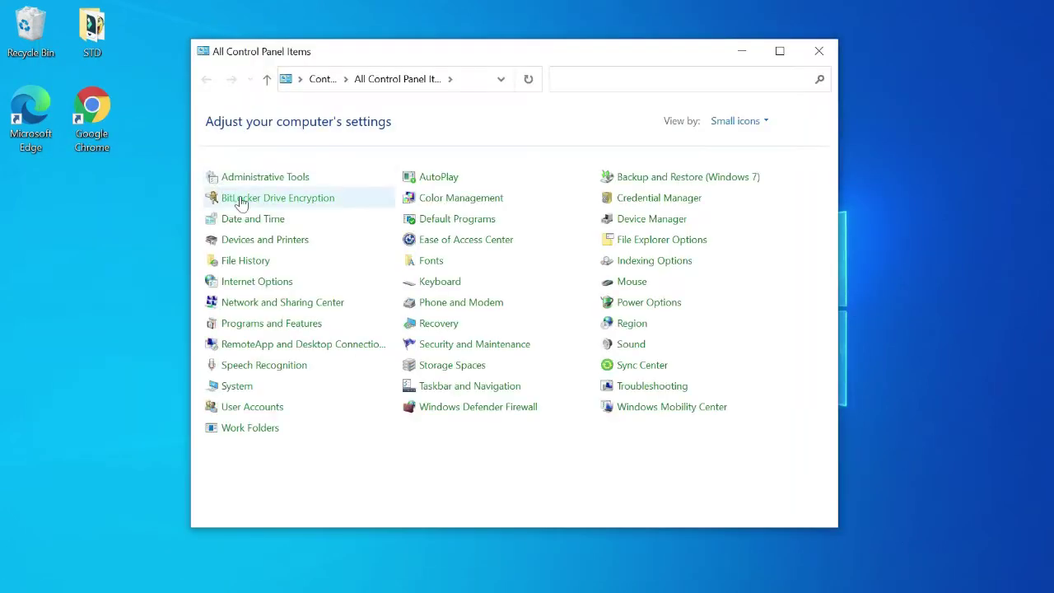
pyautogui.click(317, 306)
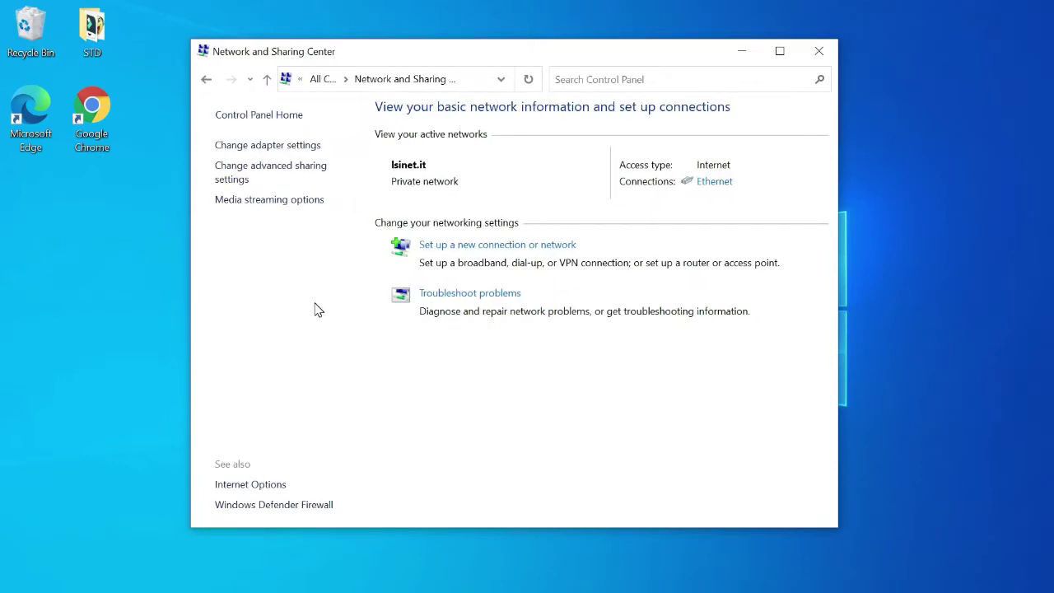
pyautogui.click(715, 182)
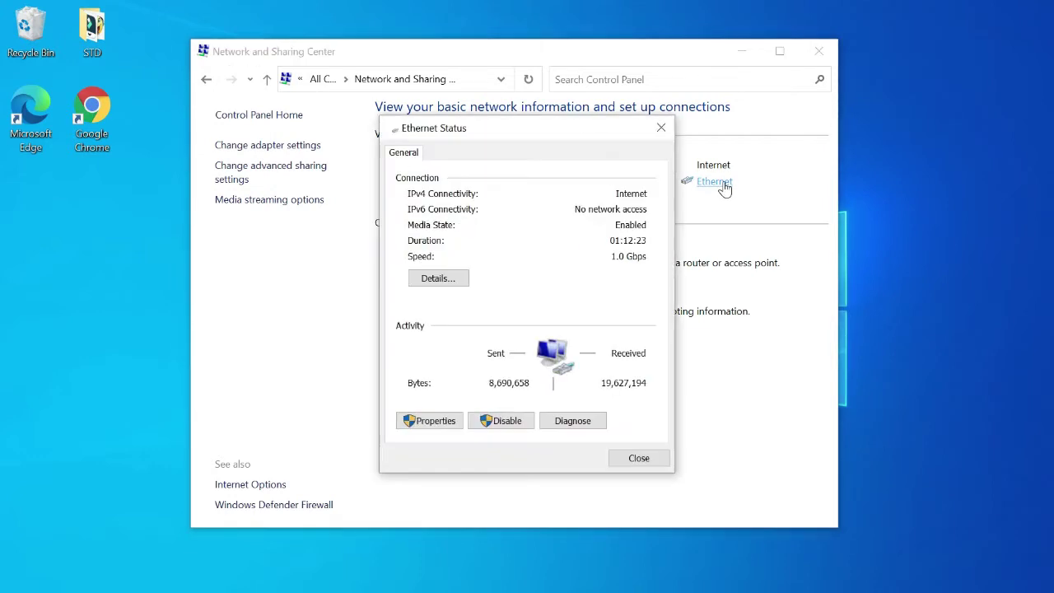
# - Open the Ethernet adapter's Protocollo Internet versione 4 (TCP/IPv4) properties
pyautogui.click(422, 421)
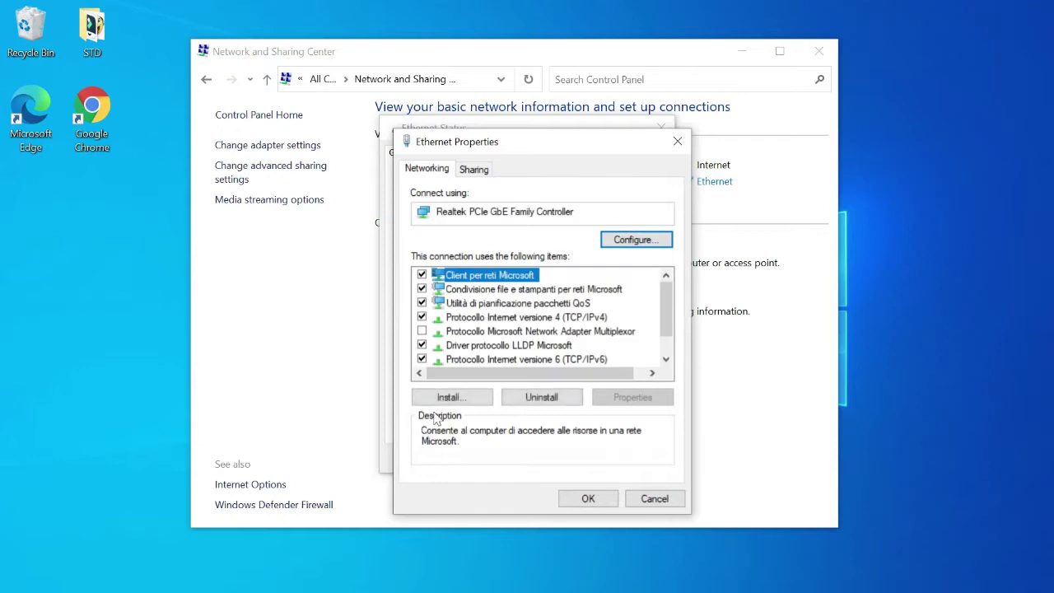
pyautogui.doubleClick(481, 317)
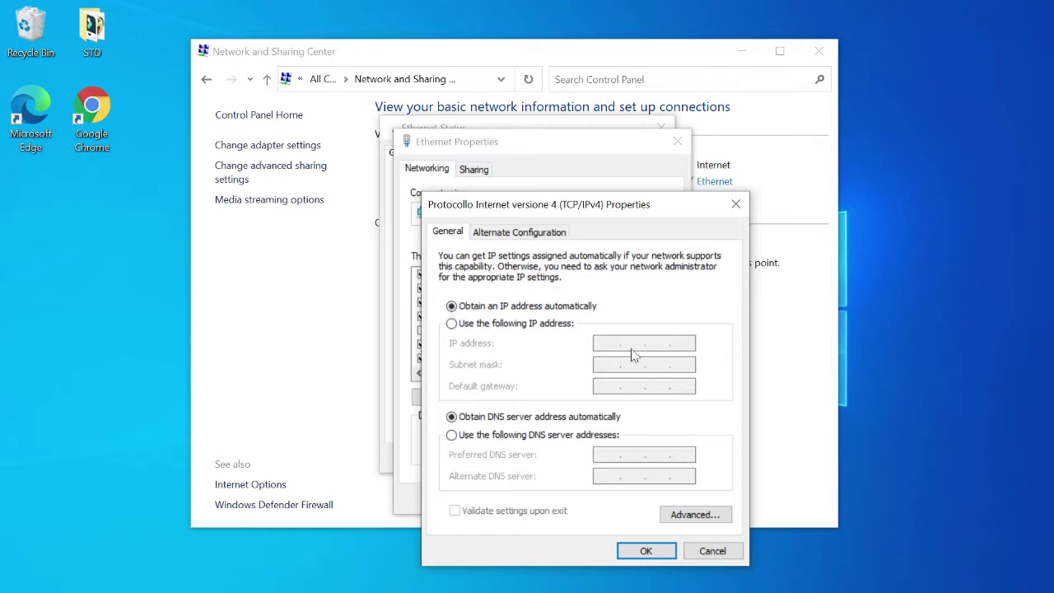
# - Assign static IP 192.168.0.2 with subnet mask 255.255.255.0 and confirm
pyautogui.click(451, 324)
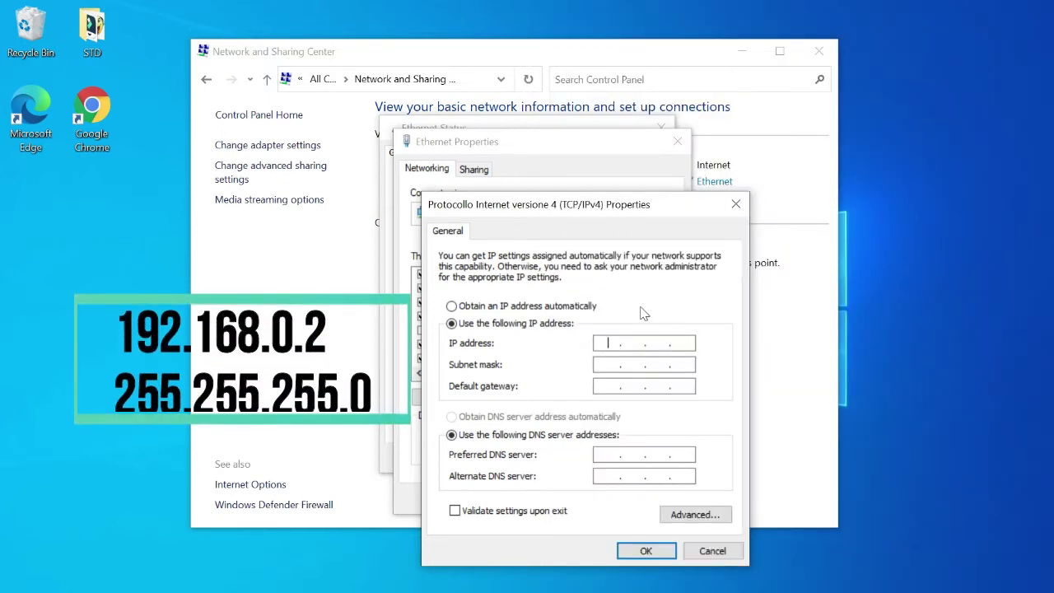
pyautogui.click(607, 342)
pyautogui.write('192 . ')
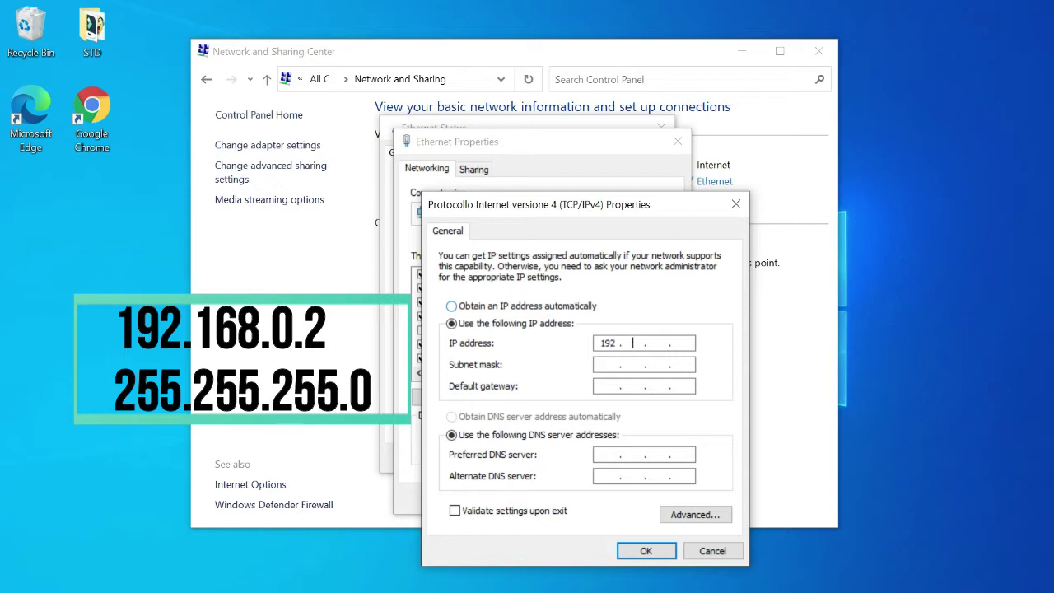
pyautogui.write('168')
pyautogui.click(607, 364)
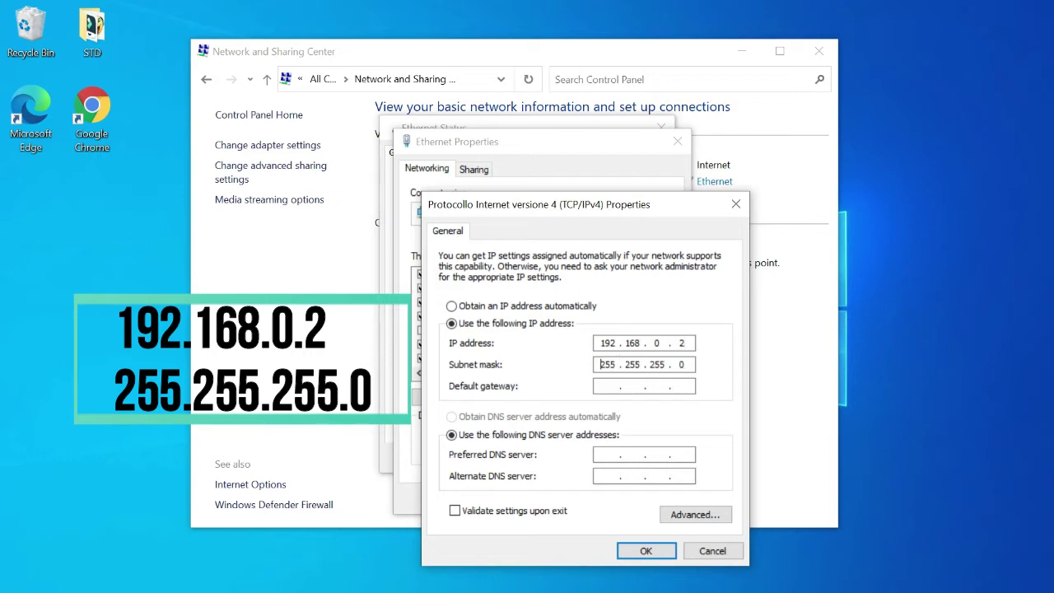
pyautogui.click(646, 550)
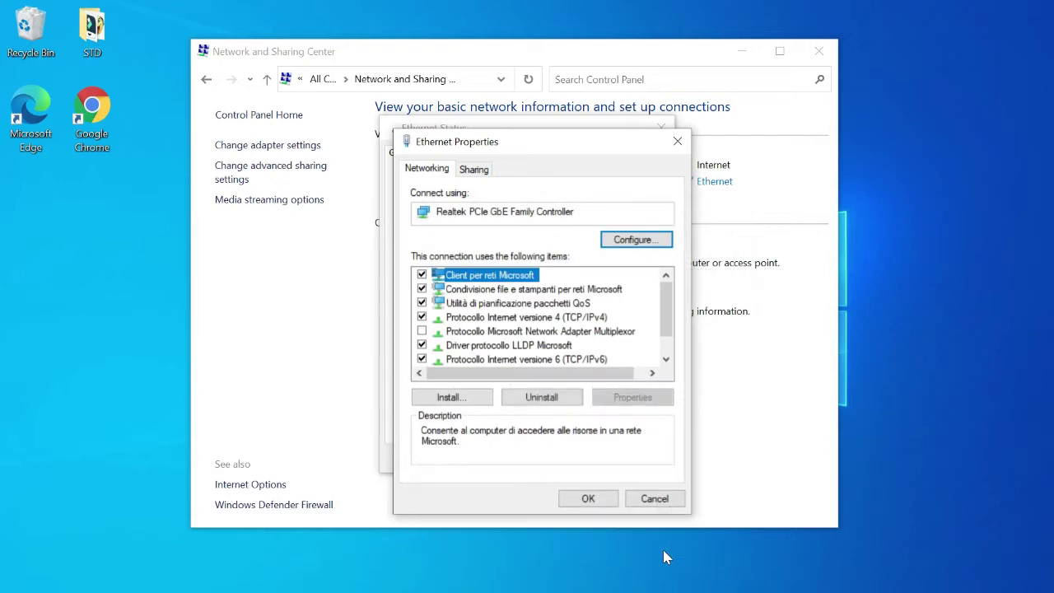
# - Close Ethernet Properties, Ethernet Status and the Network and Sharing Center windows
pyautogui.click(606, 499)
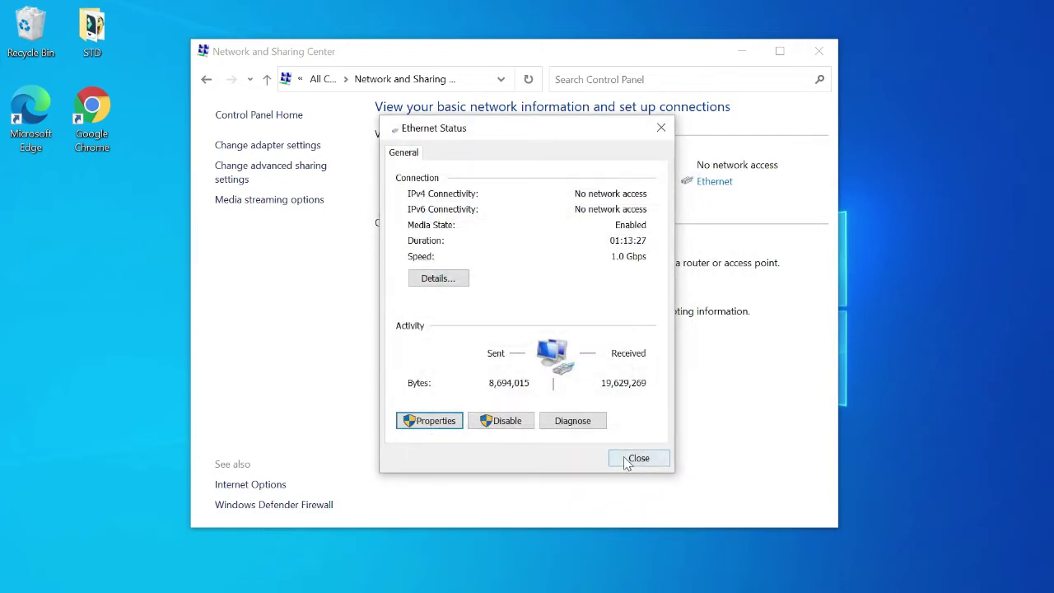
pyautogui.click(627, 459)
pyautogui.click(820, 54)
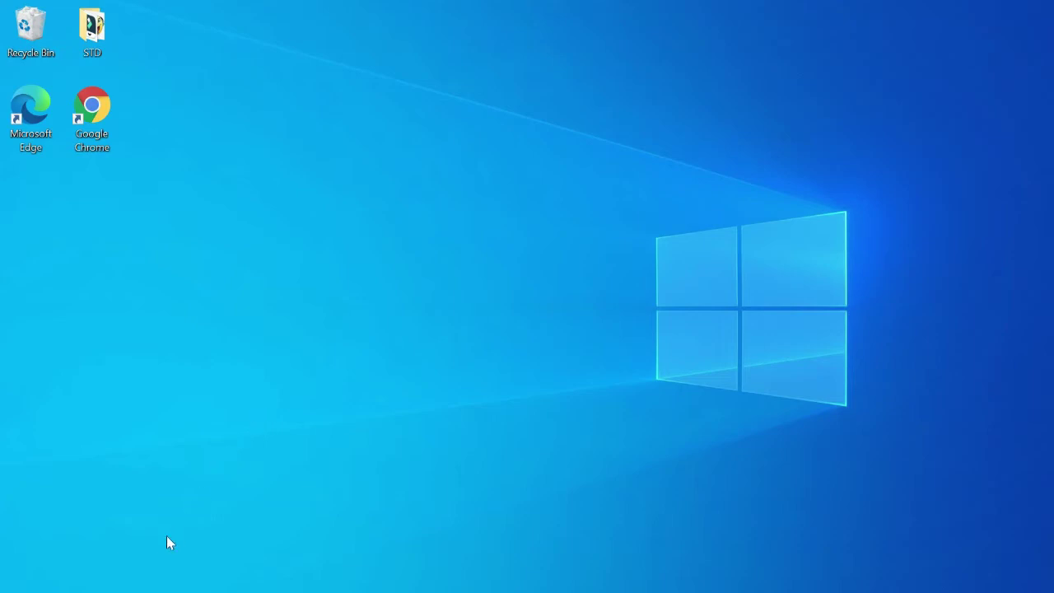
# - Search 'con' to reopen Control Panel and the Ethernet Status from Network and Sharing Center
pyautogui.click(62, 578)
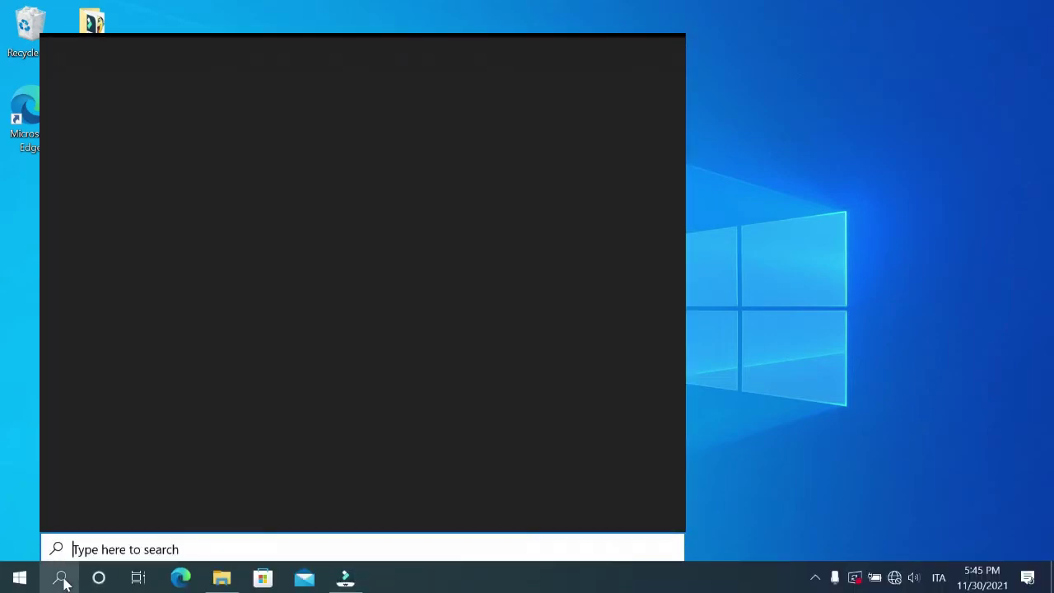
pyautogui.write('con')
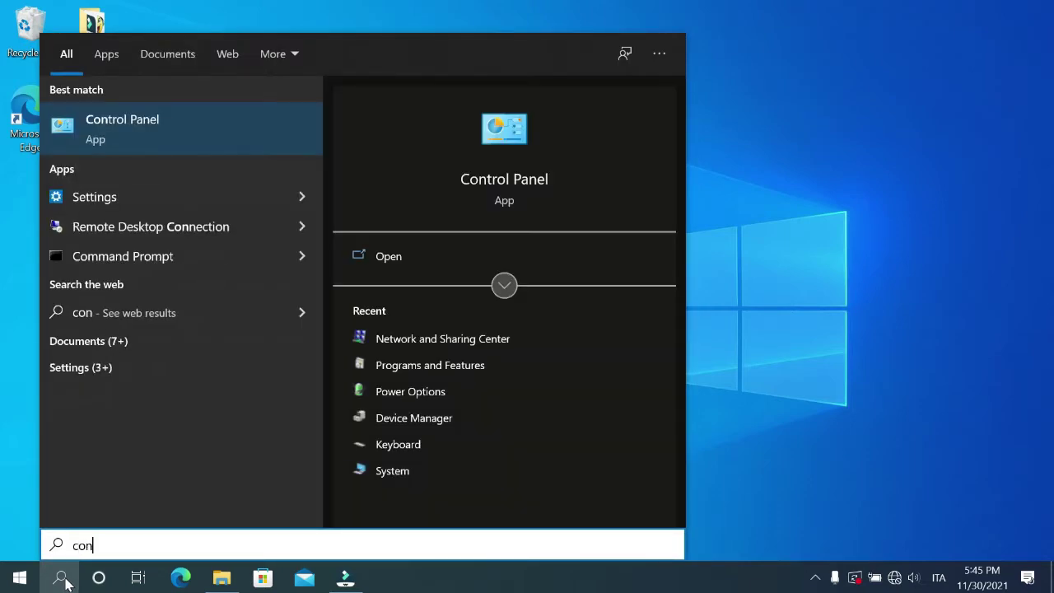
pyautogui.click(124, 141)
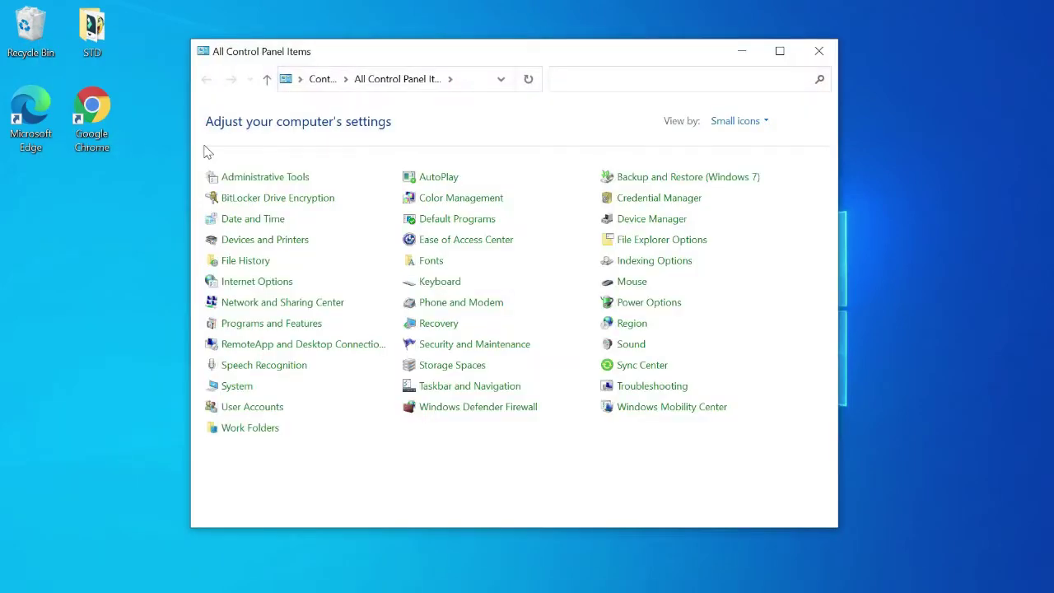
pyautogui.click(263, 304)
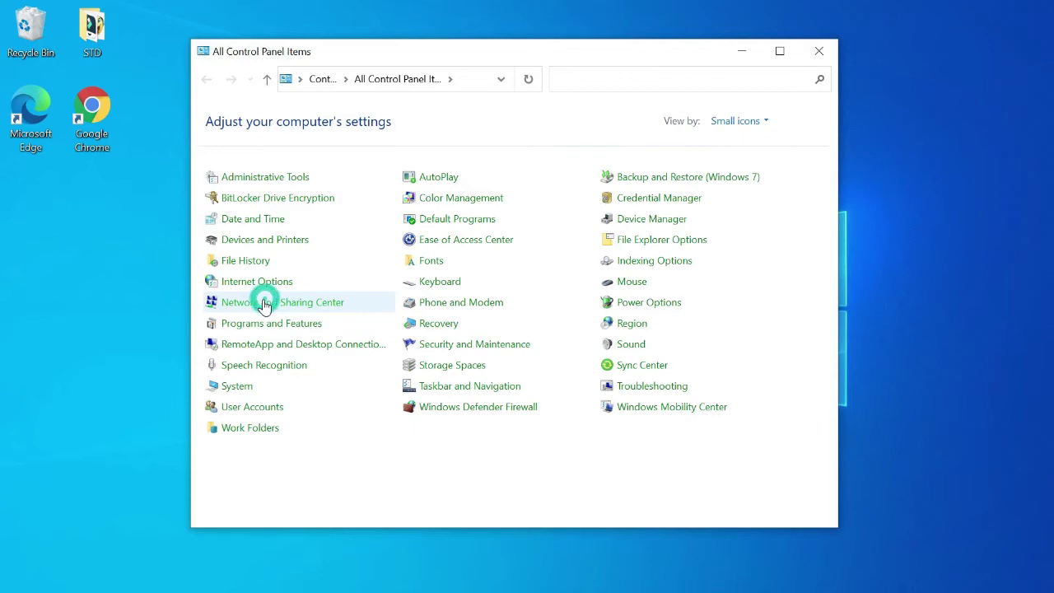
pyautogui.click(707, 184)
# - Open the adapter's TCP/IPv4 properties and nudge the window up and left
pyautogui.click(442, 421)
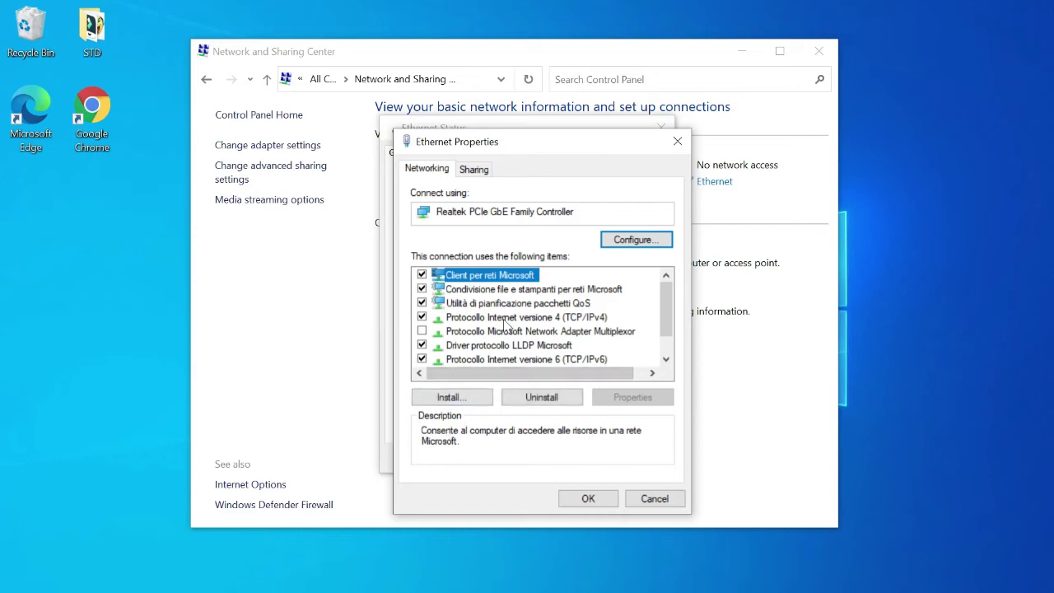
pyautogui.doubleClick(509, 317)
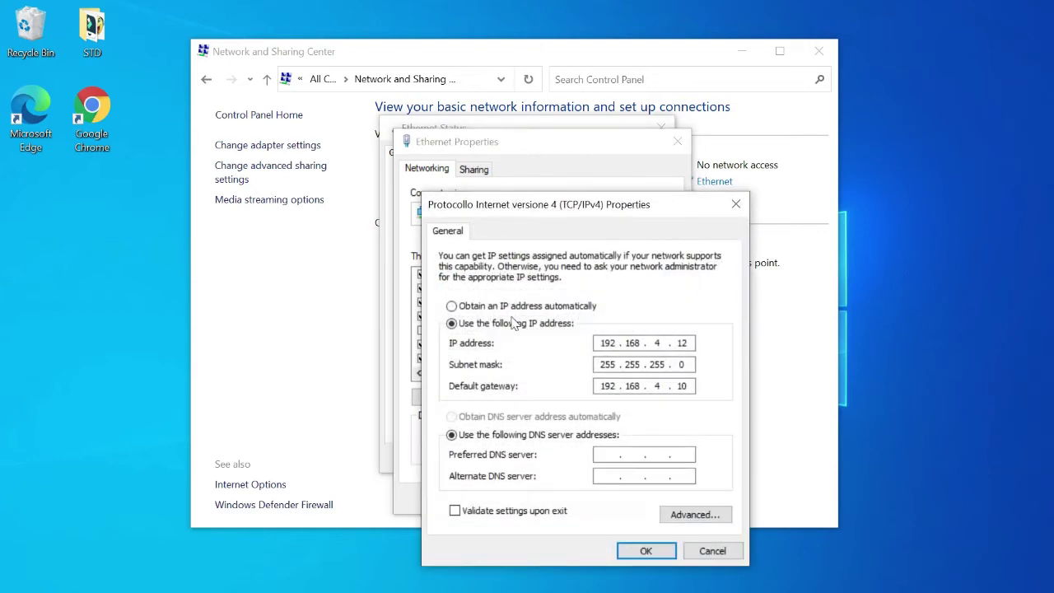
pyautogui.moveTo(531, 206); pyautogui.dragTo(496, 174)
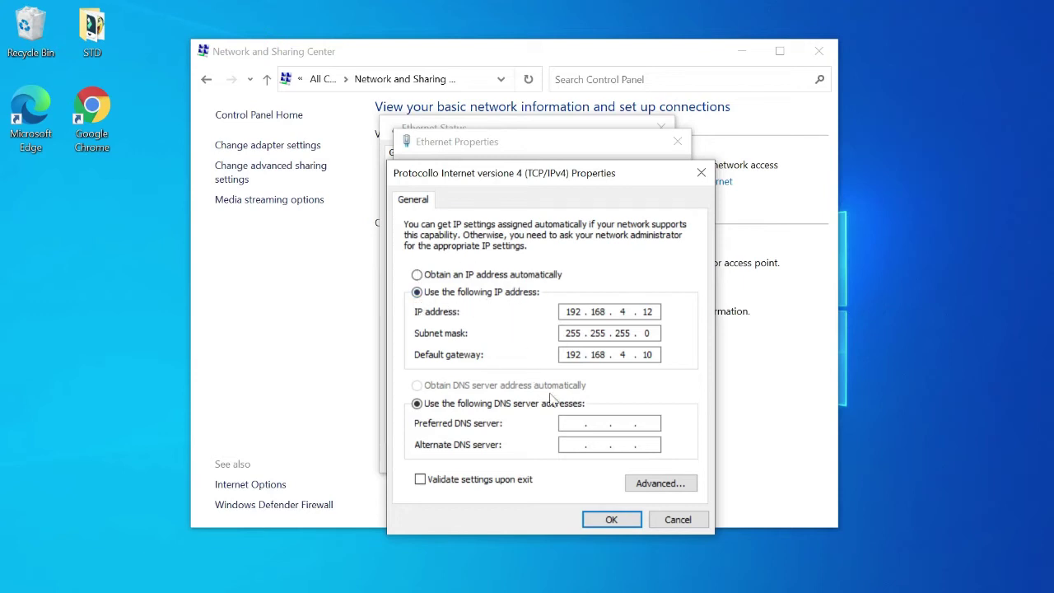
# - In Advanced TCP/IP Settings, add address 192.168.0.2 with mask 255.255.255.0 and confirm
pyautogui.click(652, 487)
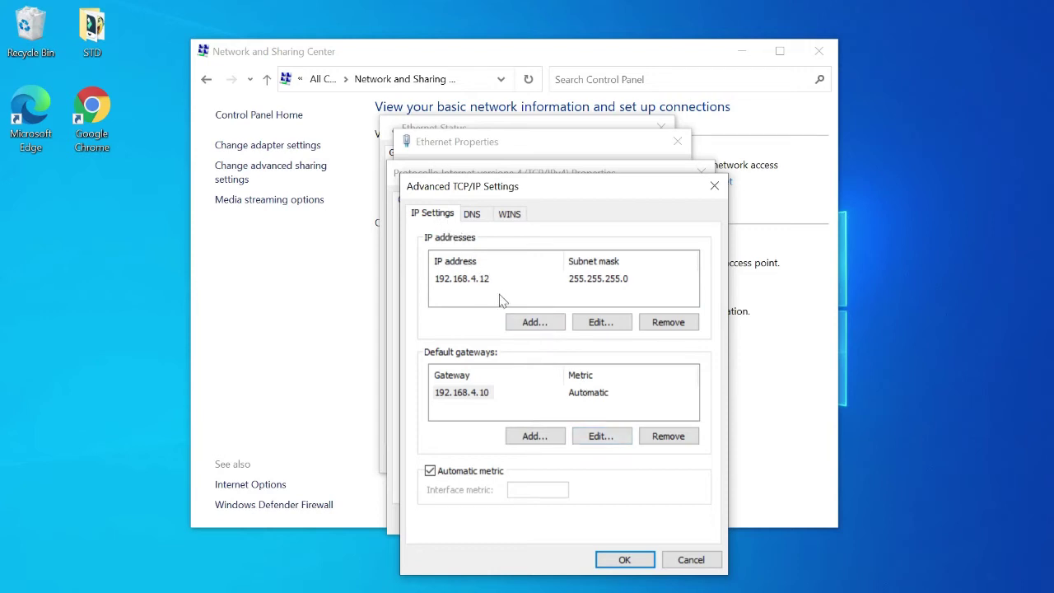
pyautogui.click(546, 326)
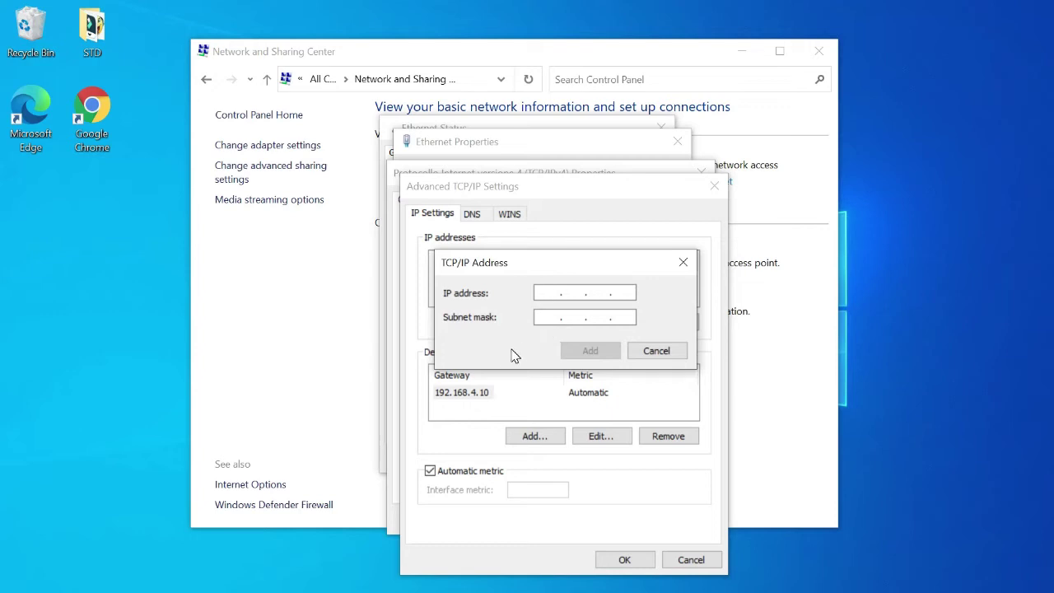
pyautogui.write('192 . ')
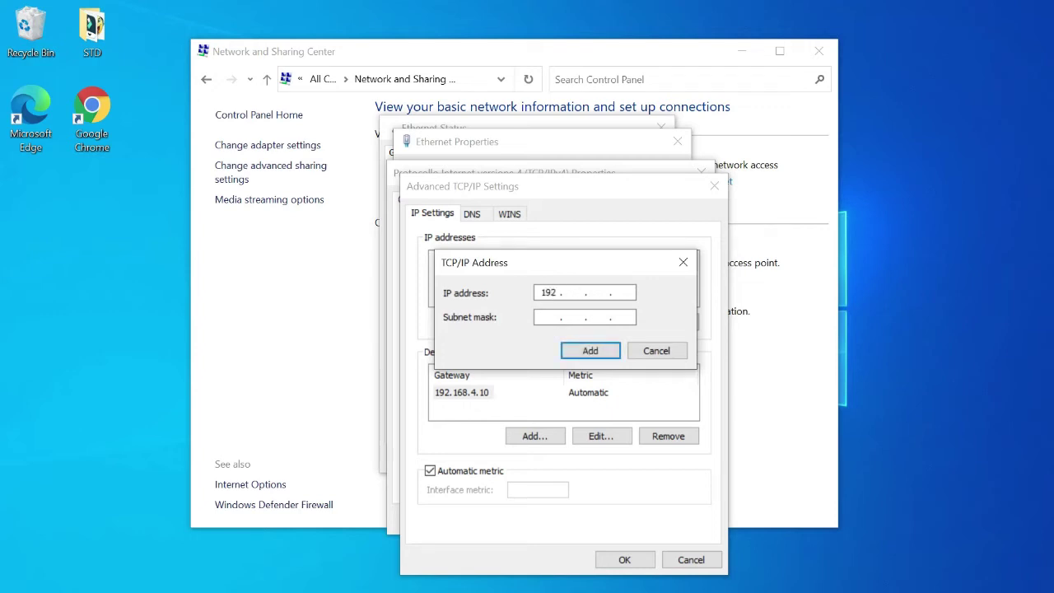
pyautogui.write('168')
pyautogui.click(542, 317)
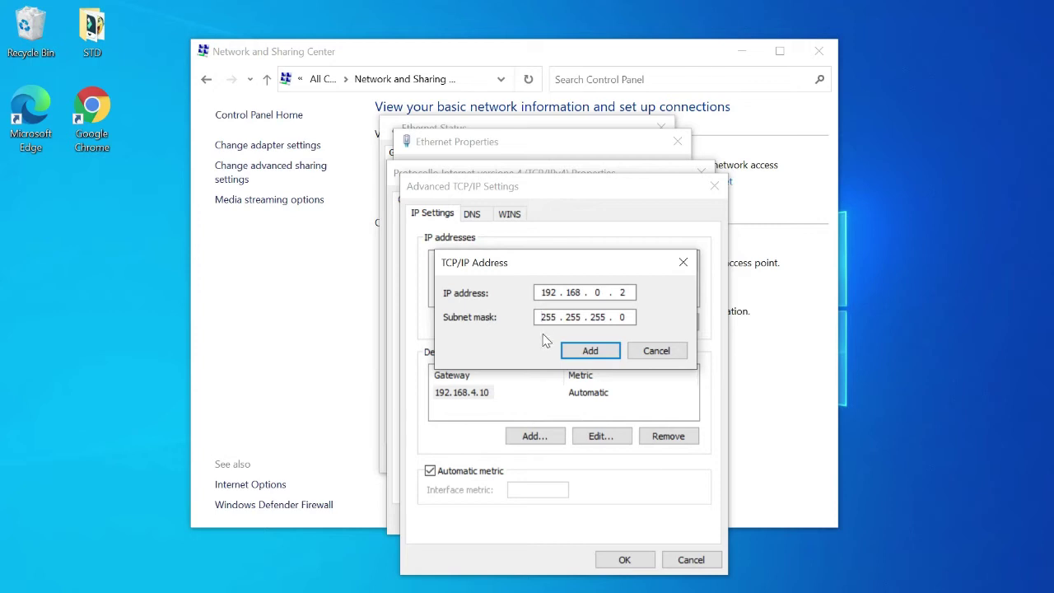
pyautogui.click(577, 362)
pyautogui.click(622, 566)
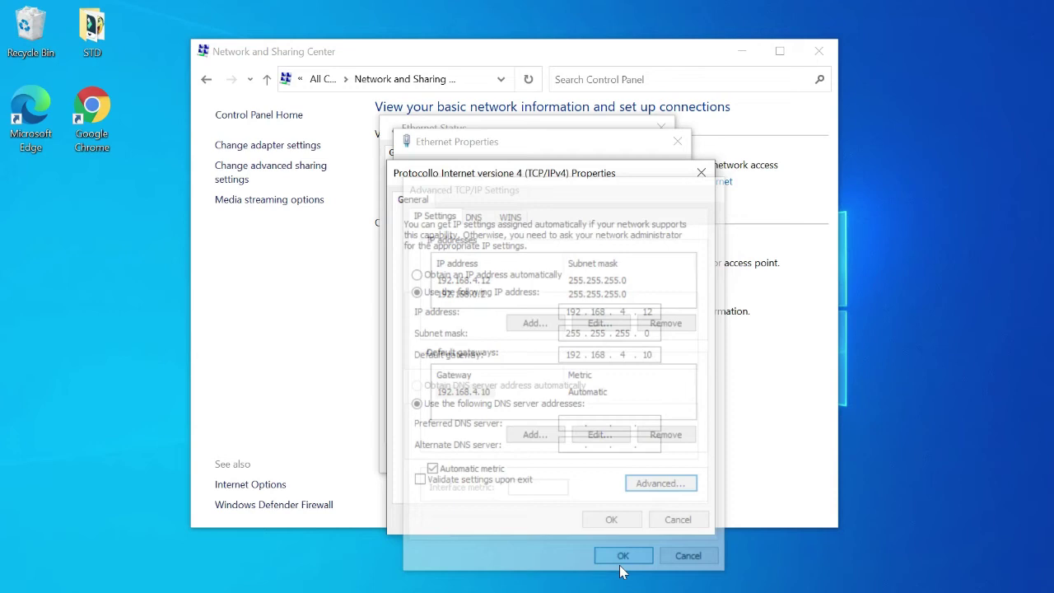
# - Confirm IPv4 and Ethernet properties, then close Ethernet Status and Network and Sharing Center
pyautogui.click(593, 523)
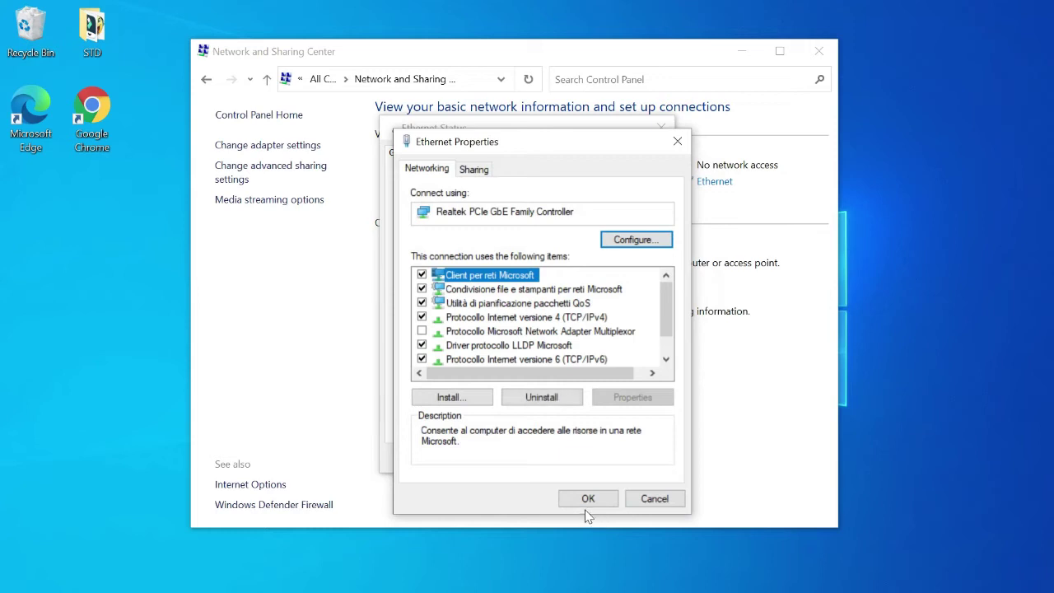
pyautogui.click(578, 504)
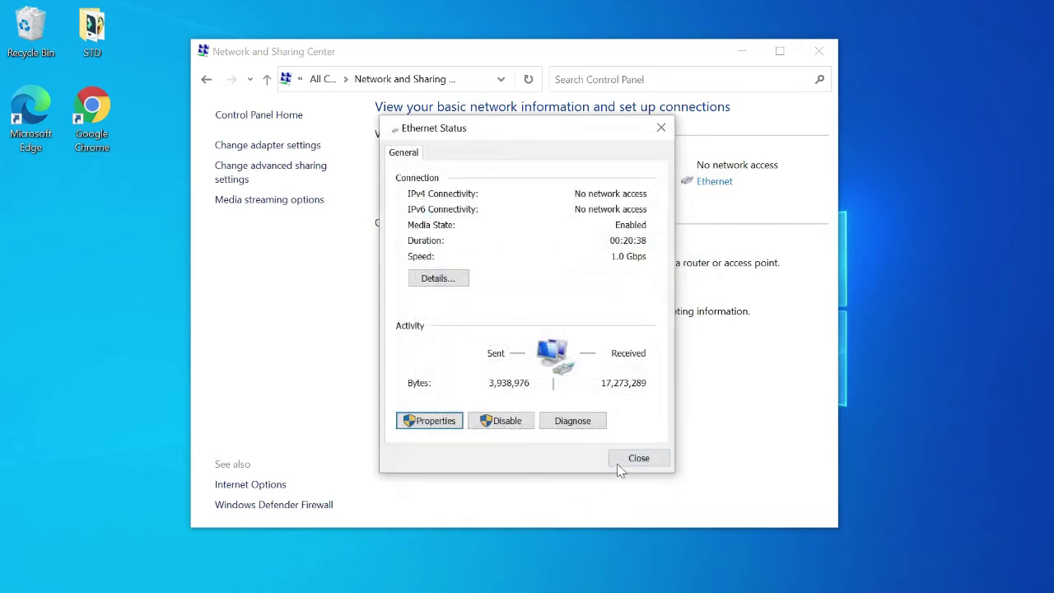
pyautogui.click(637, 459)
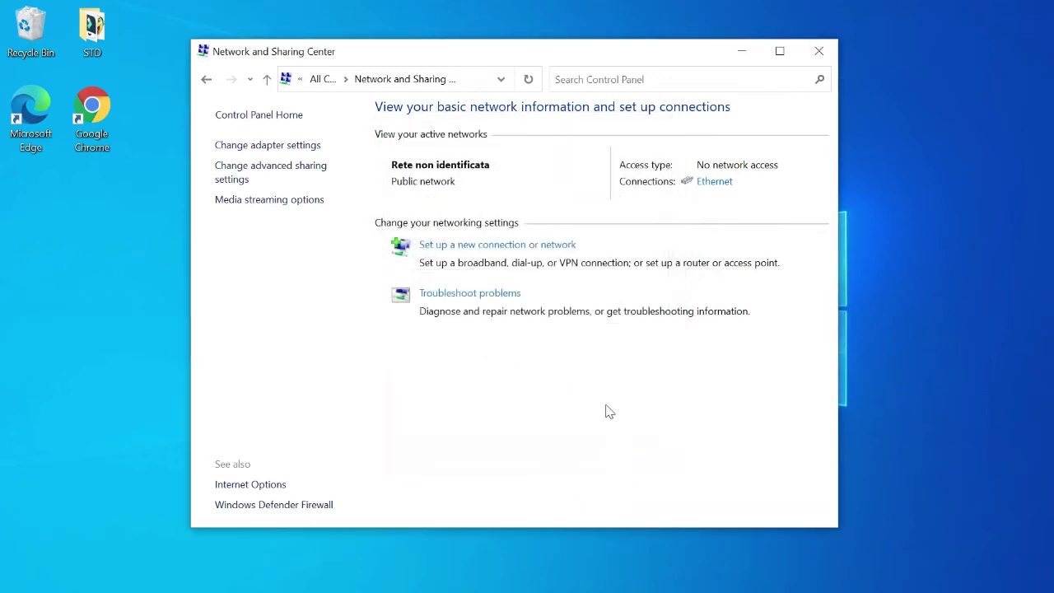
pyautogui.click(819, 52)
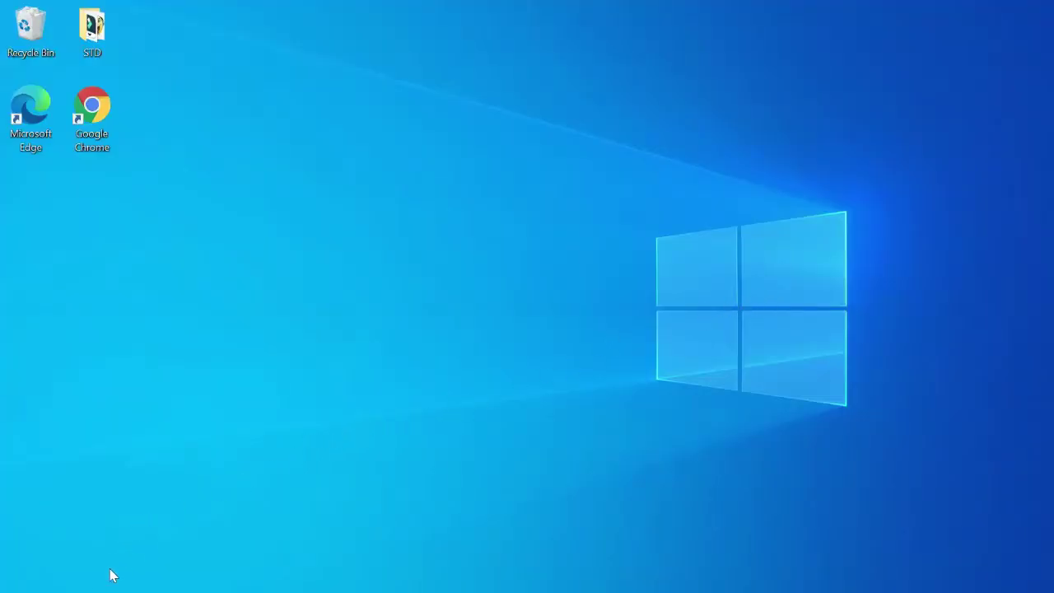
pyautogui.moveTo(71, 589)
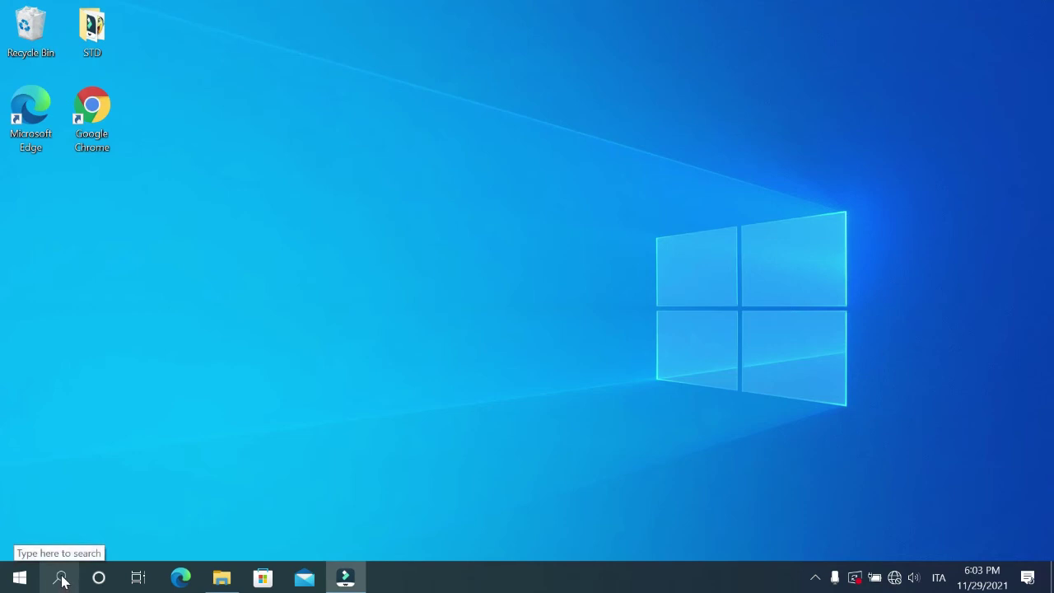
pyautogui.click(62, 581)
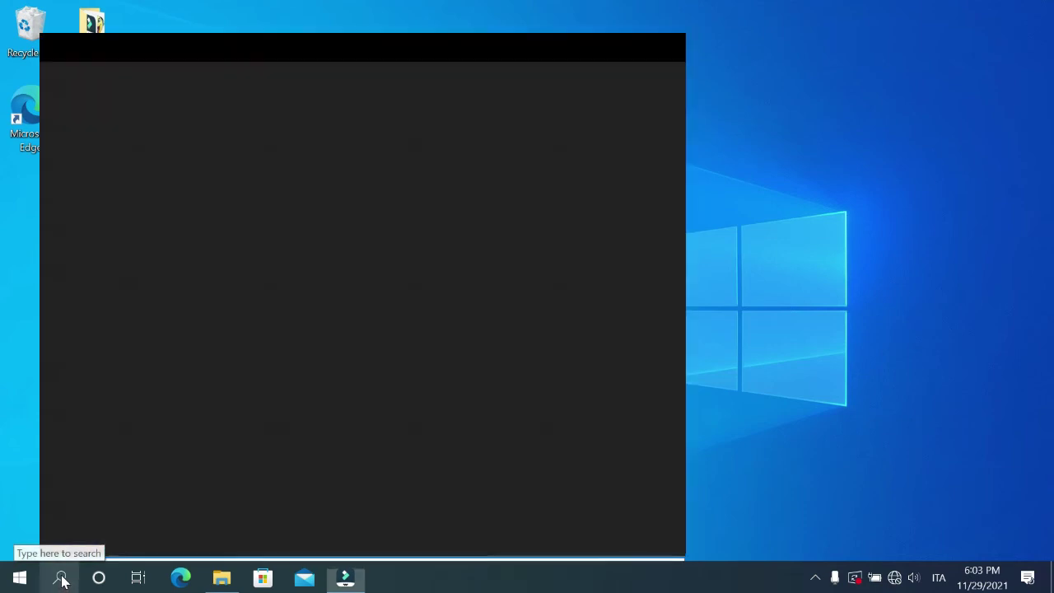
pyautogui.write('cmd')
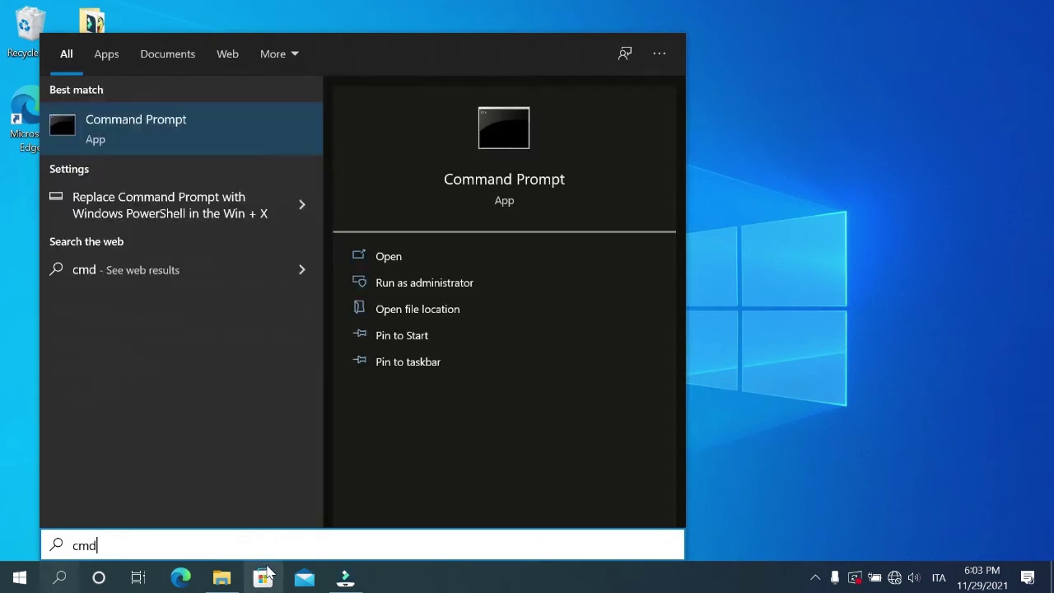
pyautogui.click(135, 133)
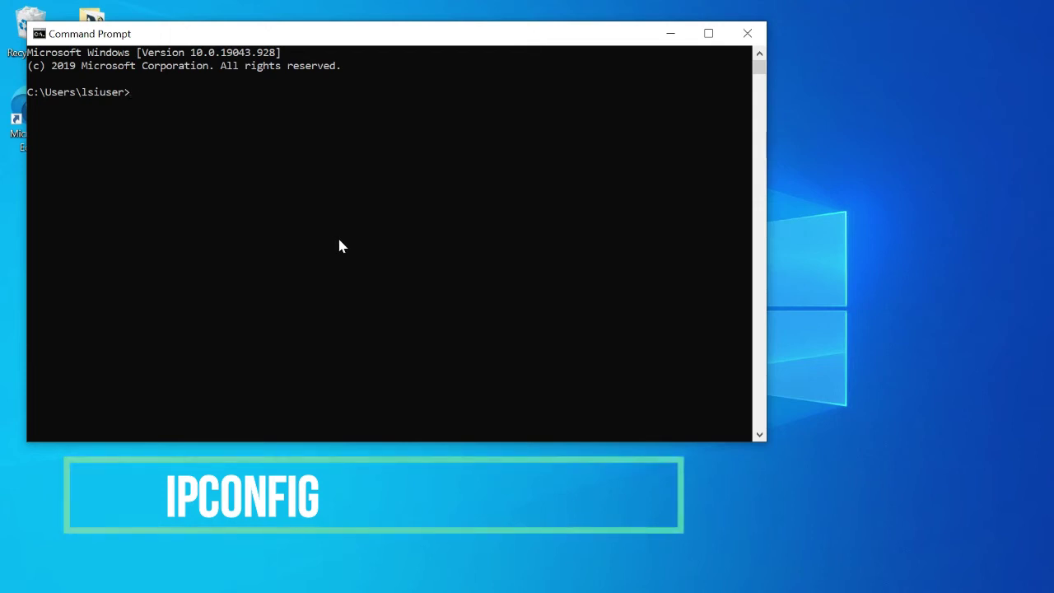
pyautogui.write('ipconfig')
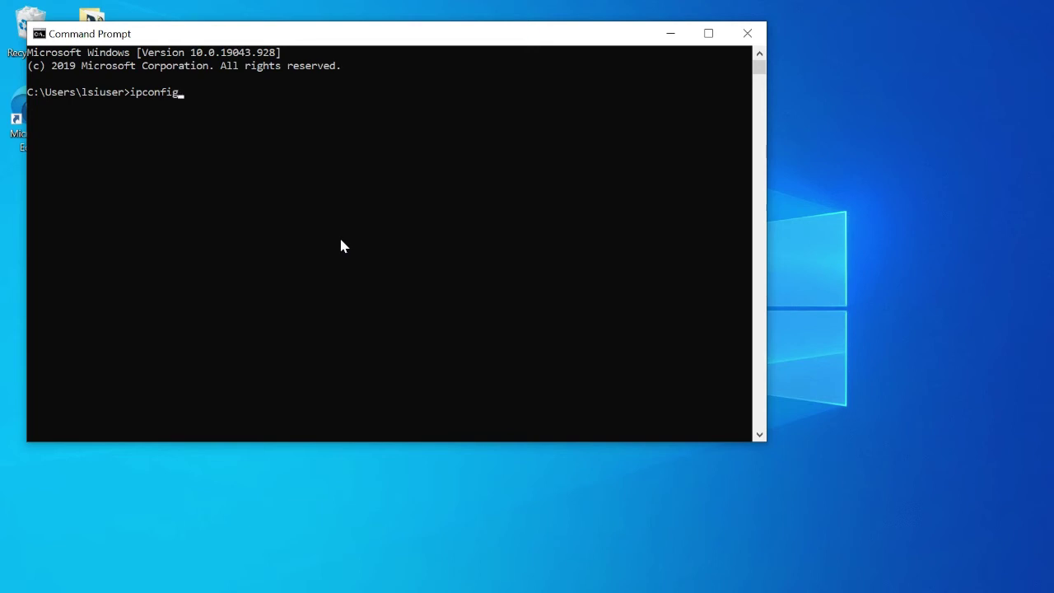
pyautogui.press('Return')
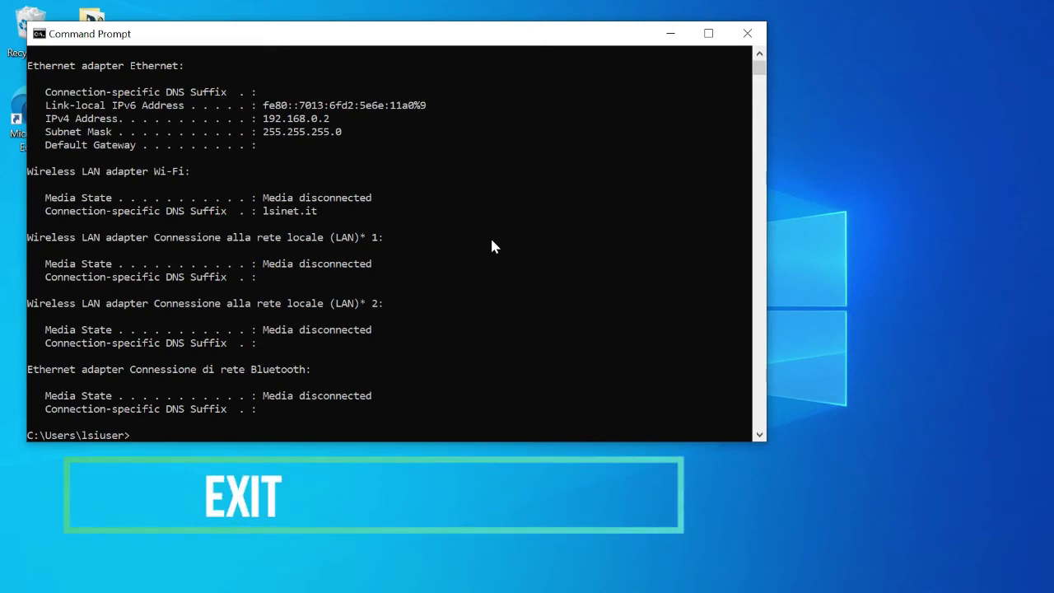
pyautogui.write('exit')
pyautogui.press('Return')
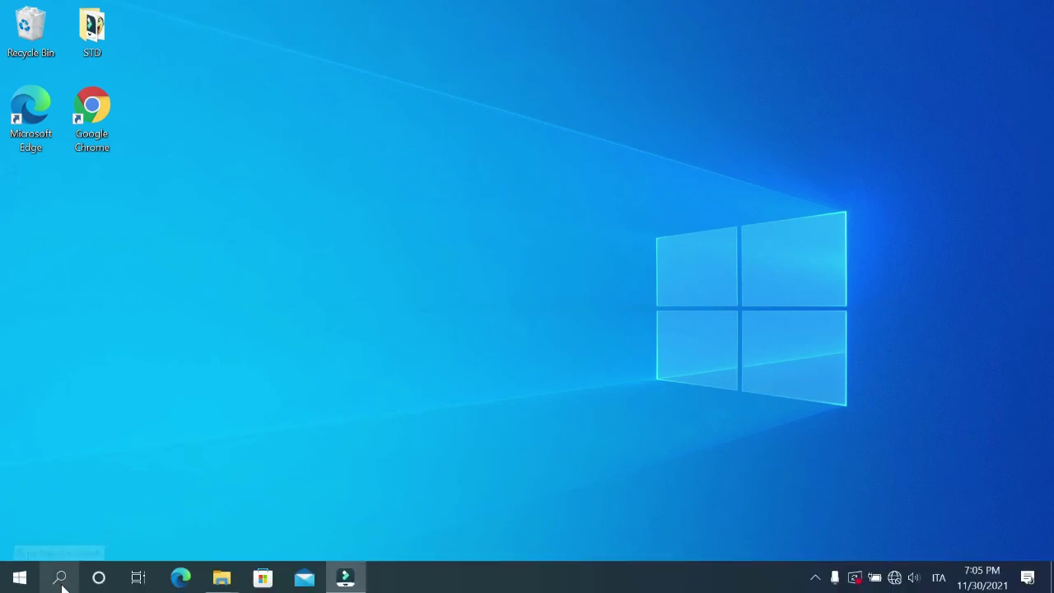
# - Search 'con' for Control Panel and open Ethernet Status from Network and Sharing Center
pyautogui.click(60, 578)
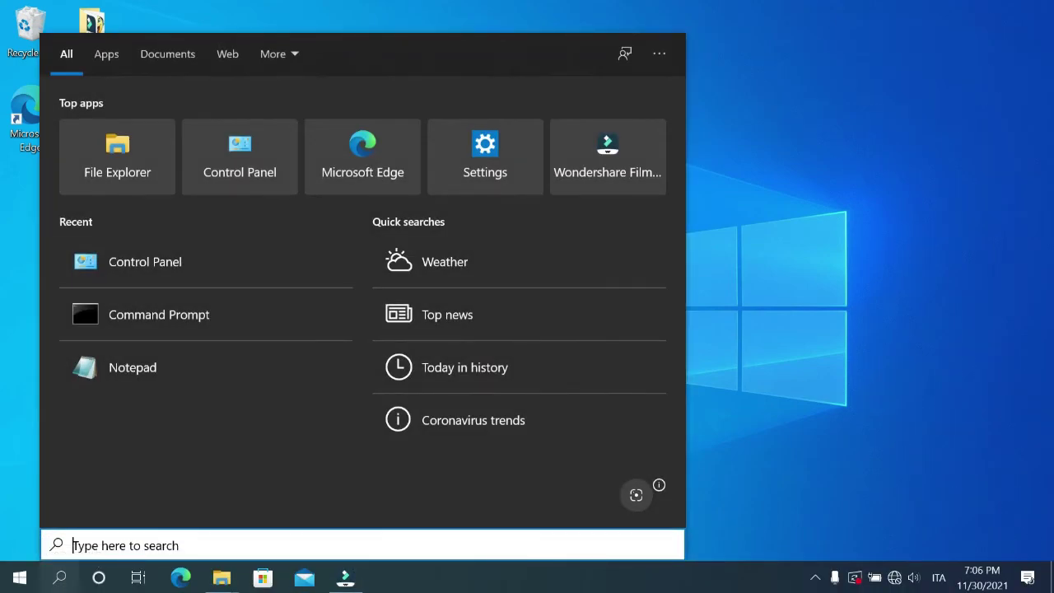
pyautogui.write('con')
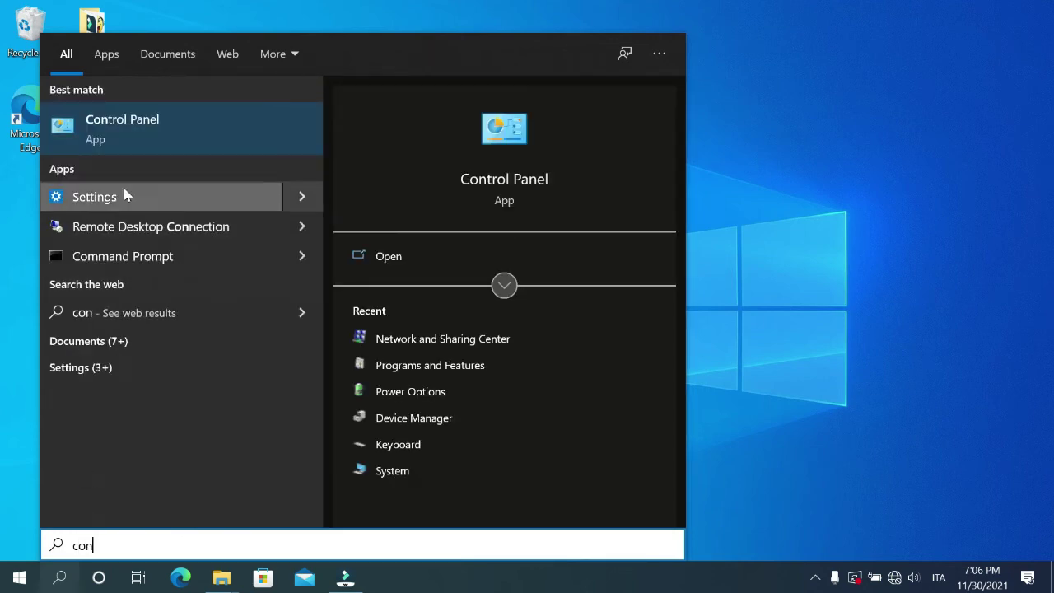
pyautogui.click(118, 128)
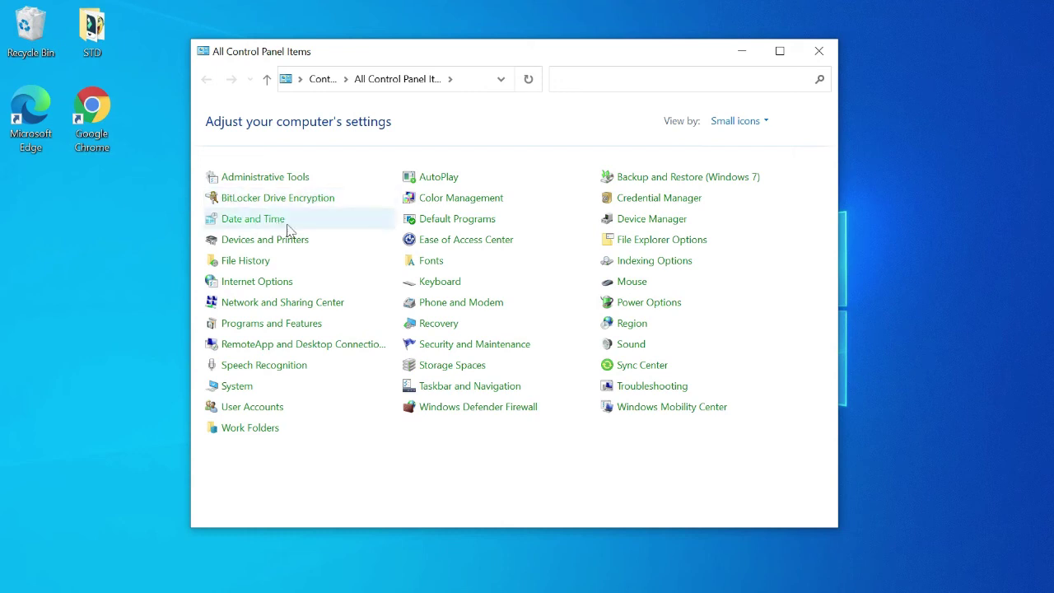
pyautogui.click(355, 307)
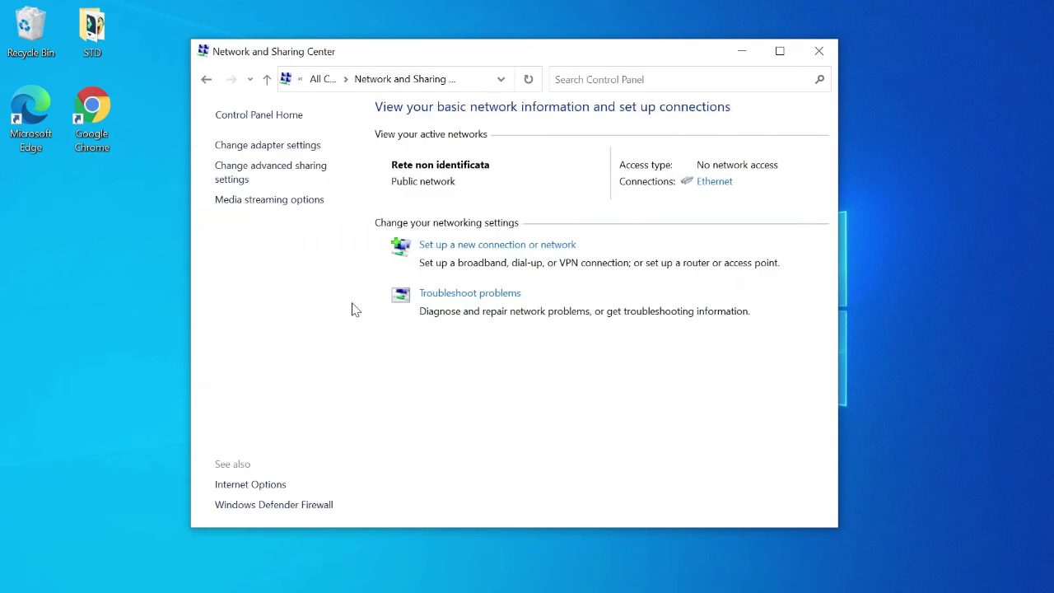
pyautogui.click(715, 183)
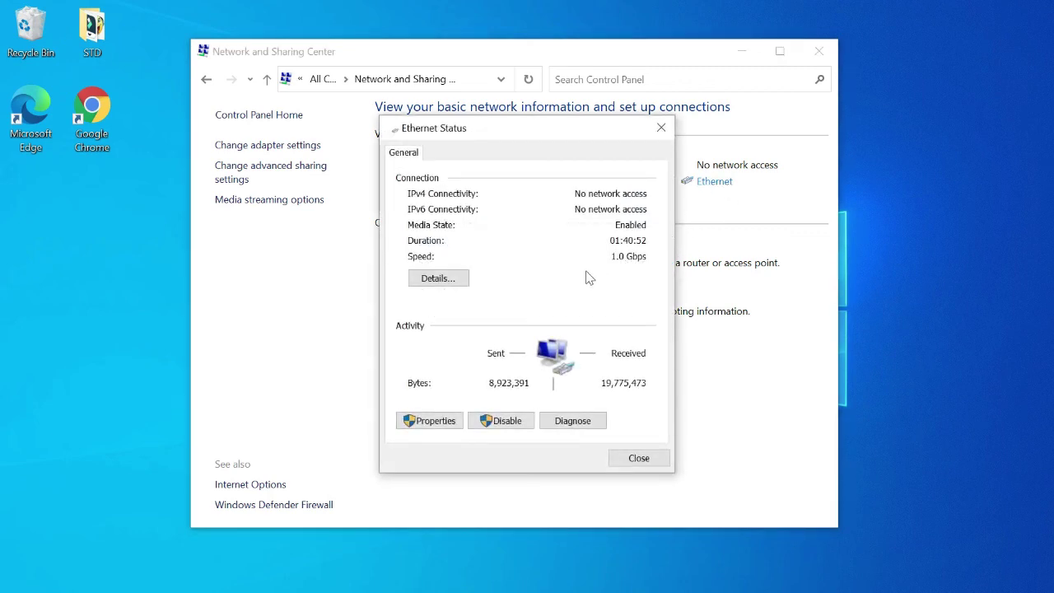
# - Switch the Ethernet adapter's TCP/IPv4 back to obtaining an IP address automatically
pyautogui.click(428, 424)
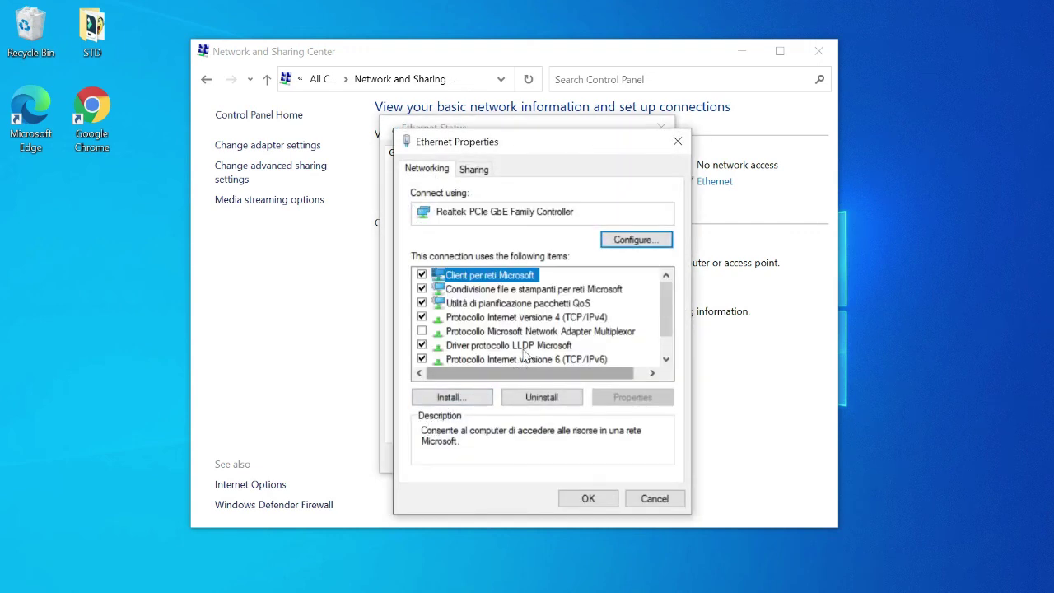
pyautogui.doubleClick(523, 318)
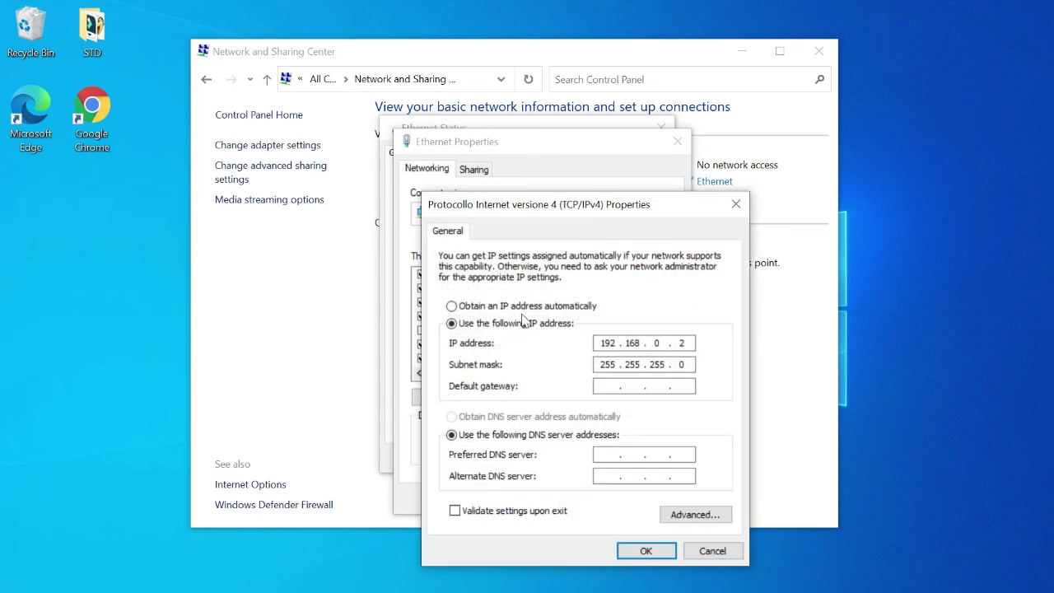
pyautogui.click(459, 307)
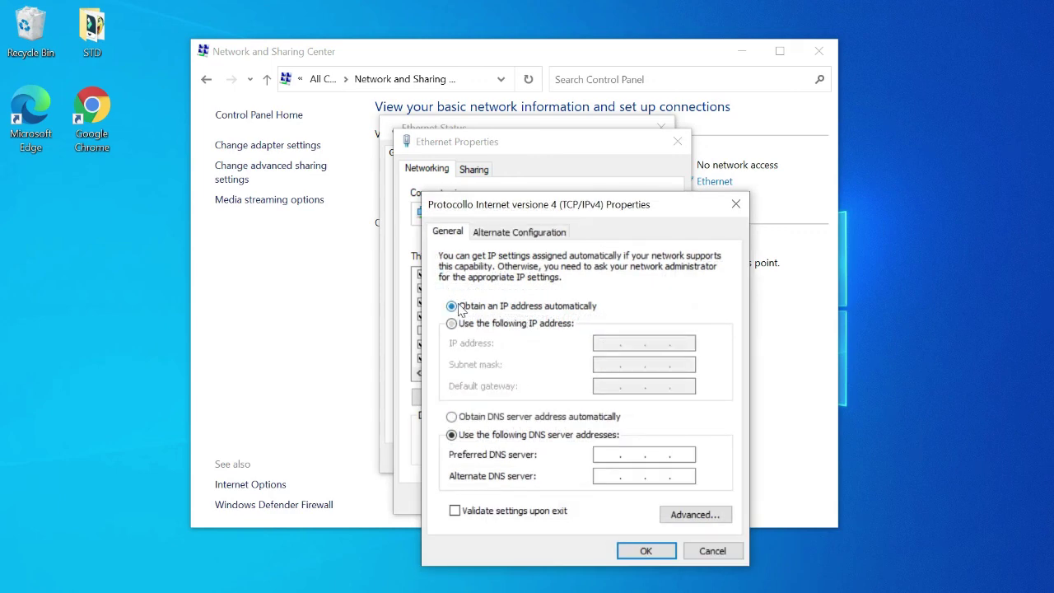
pyautogui.click(653, 550)
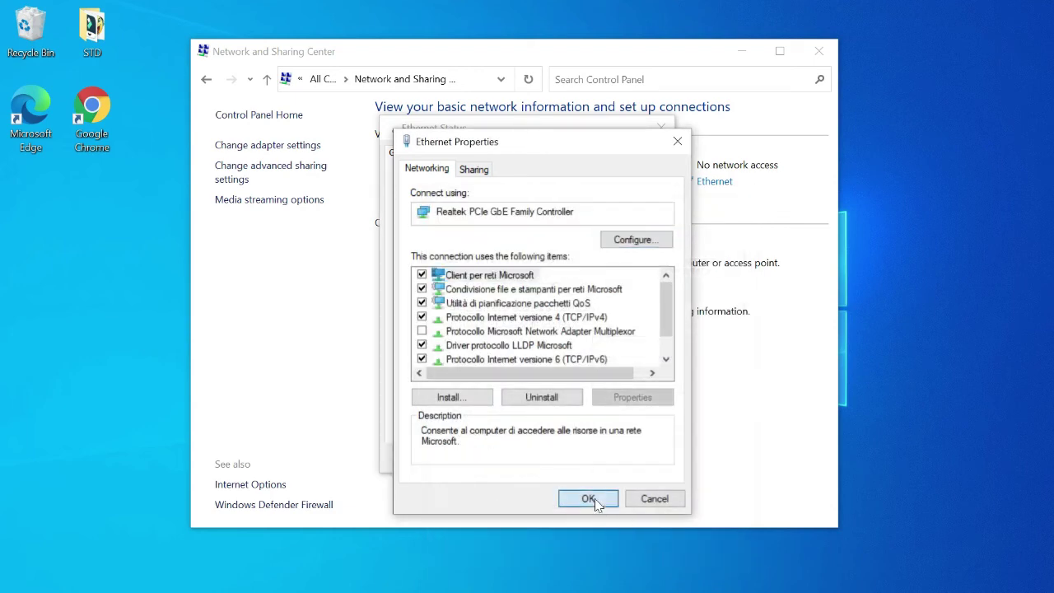